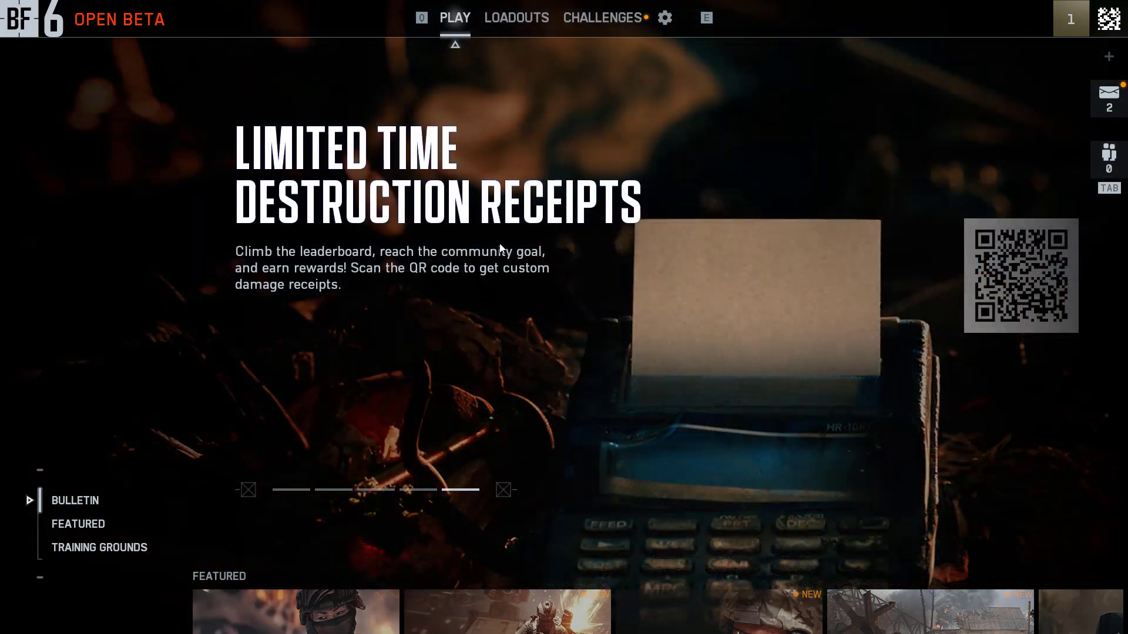
pyautogui.hotkey('alt', 'Tab')
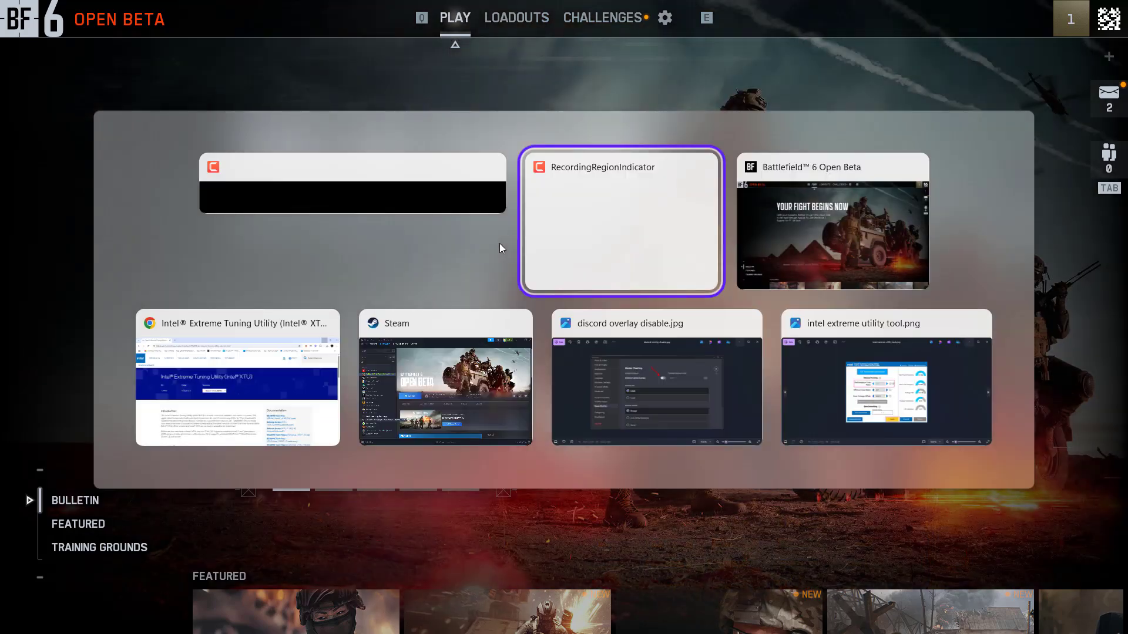
pyautogui.press('Tab')
pyautogui.press('Tab')
pyautogui.press('Tab')
pyautogui.press('Tab')
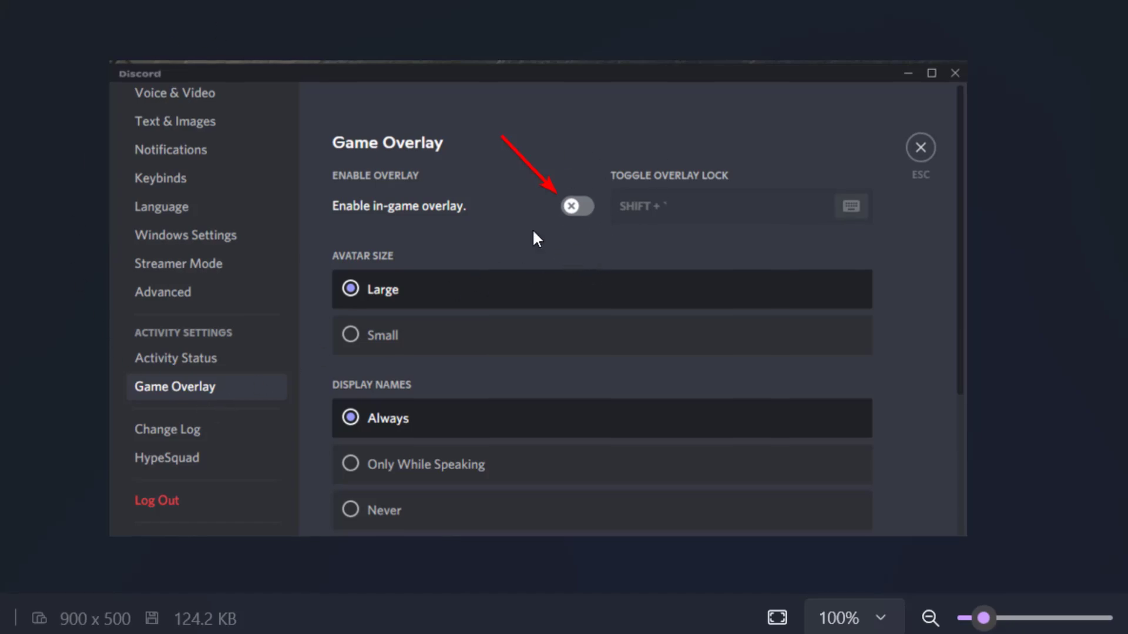
pyautogui.hotkey('alt', 'Tab')
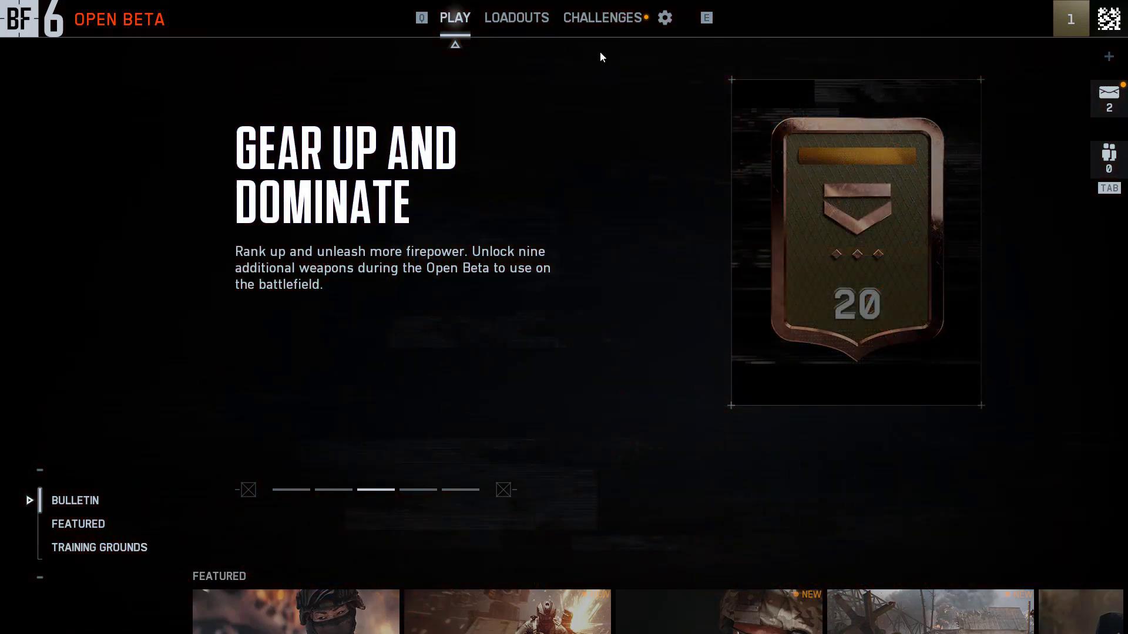
# Set Fullscreen Mode to WINDOWED under the graphics settings' Display section.
pyautogui.click(665, 20)
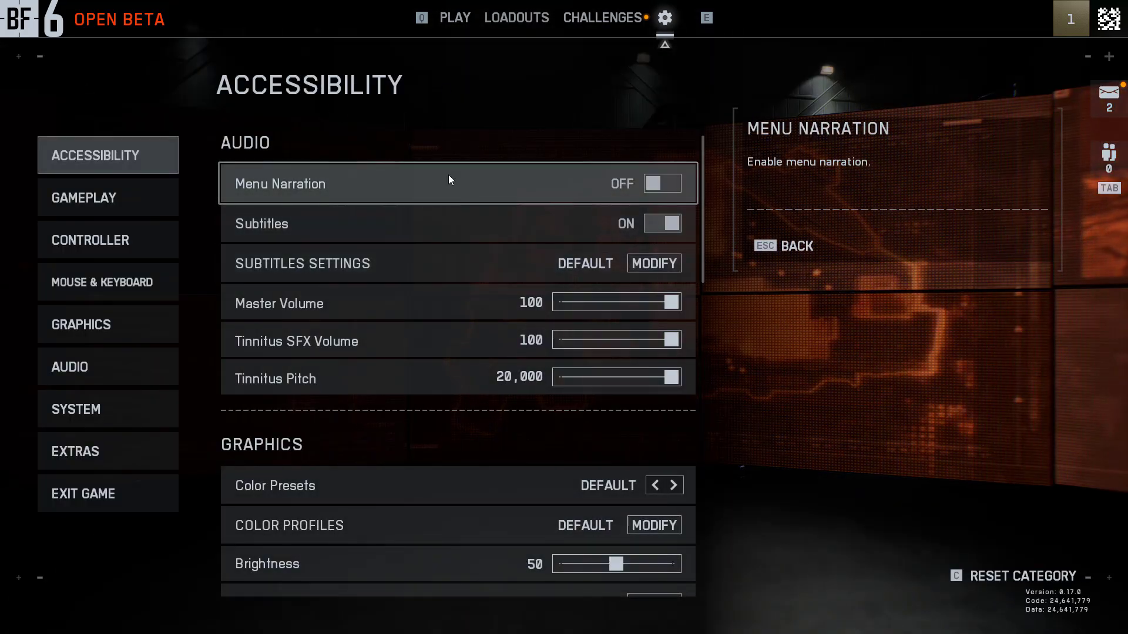
pyautogui.scroll(-2, 449, 180)
pyautogui.scroll(-2, 449, 181)
pyautogui.scroll(-2, 449, 186)
pyautogui.scroll(-1, 448, 185)
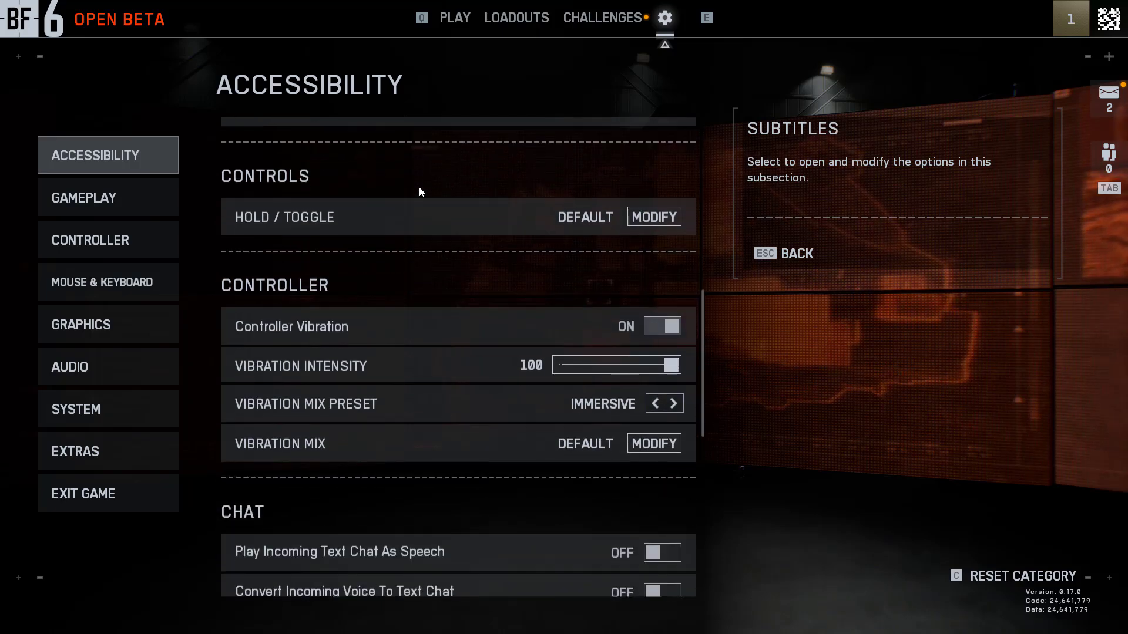
pyautogui.click(70, 330)
pyautogui.scroll(-1, 336, 302)
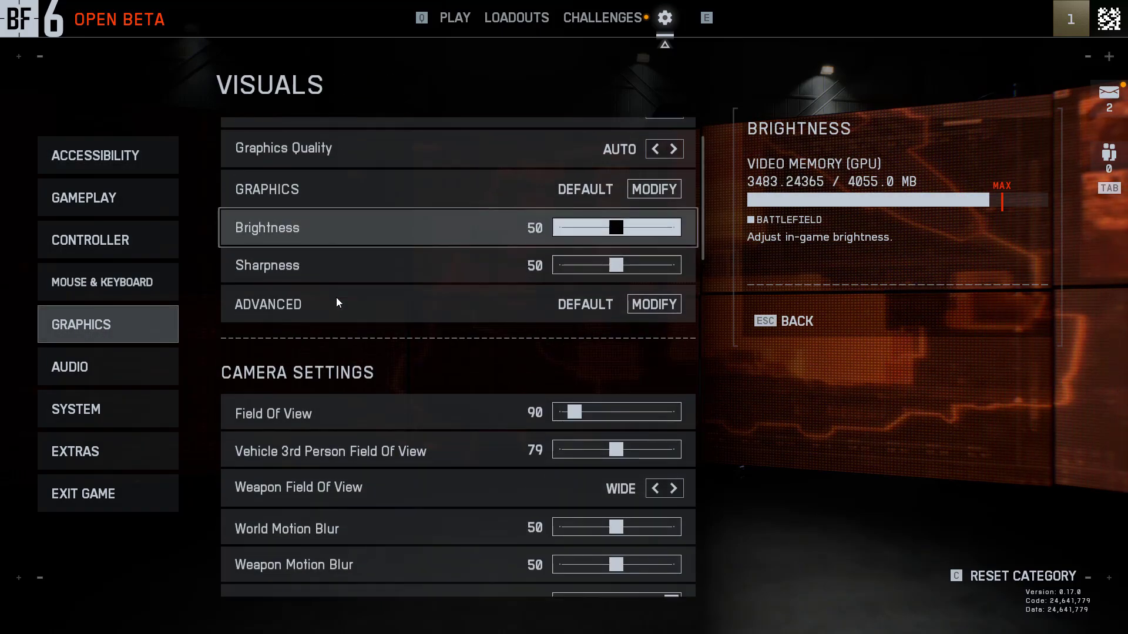
pyautogui.scroll(-2, 337, 299)
pyautogui.scroll(-3, 338, 301)
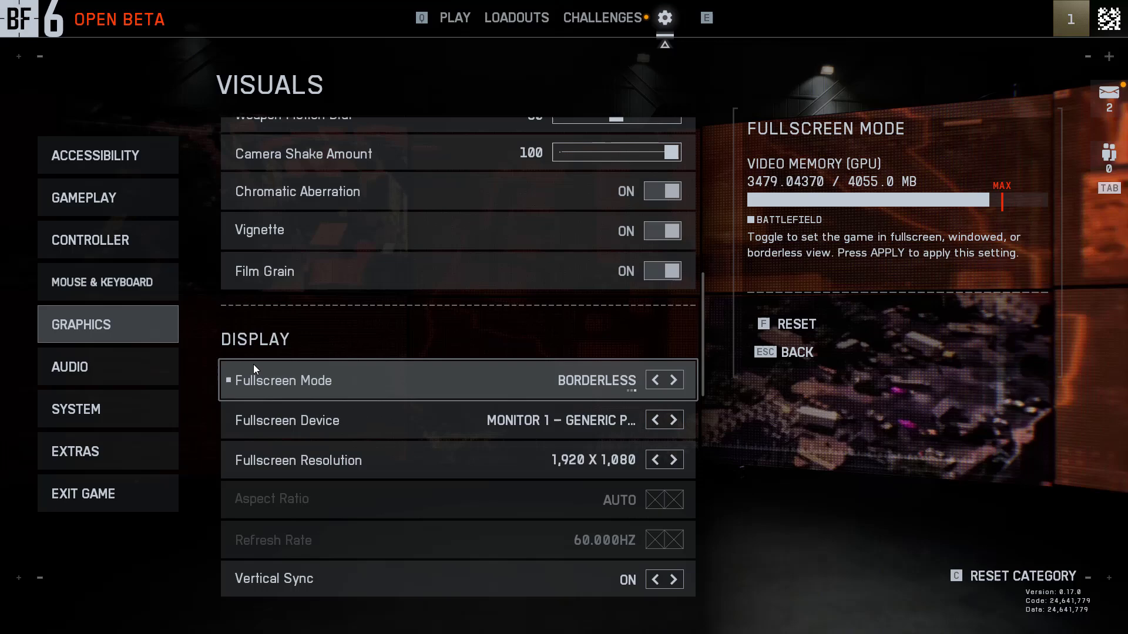
pyautogui.click(655, 380)
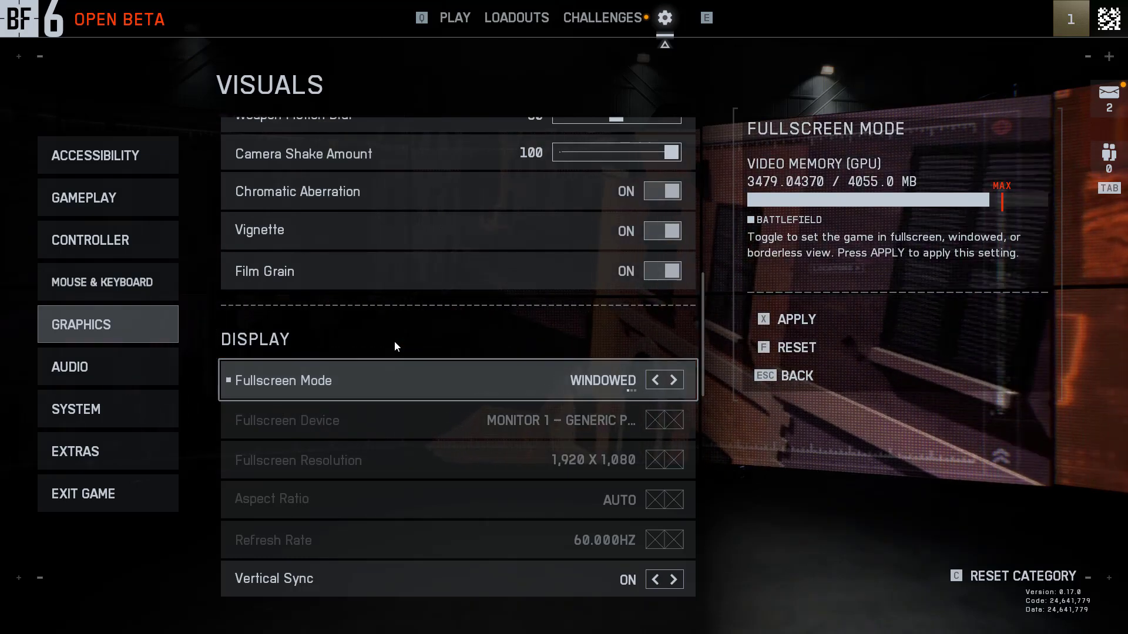
pyautogui.scroll(5, 394, 341)
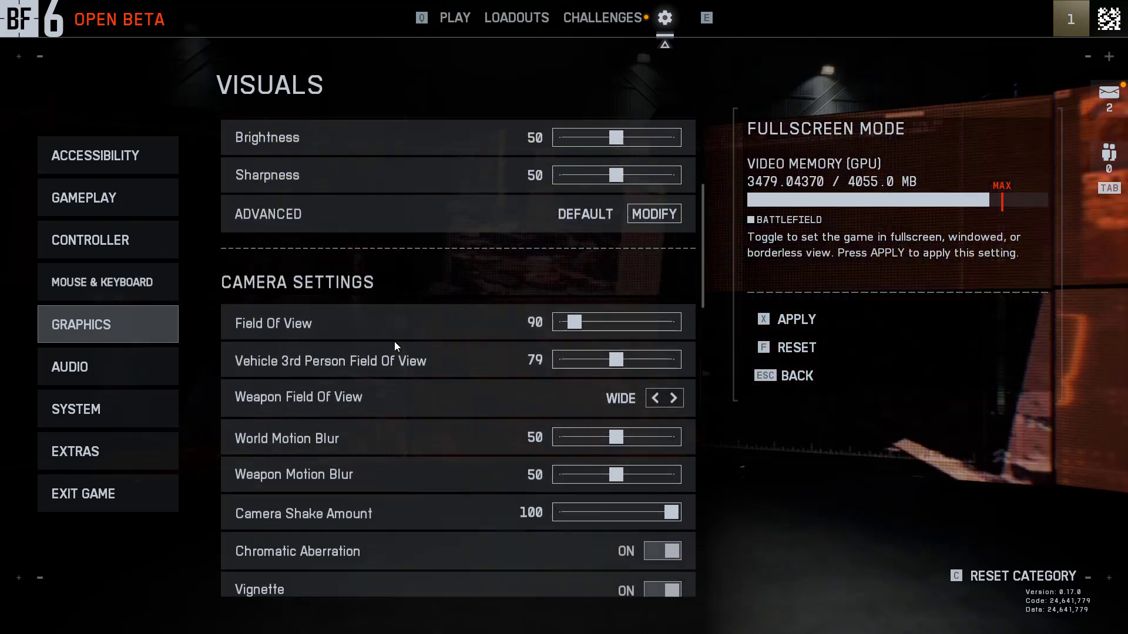
pyautogui.scroll(3, 394, 341)
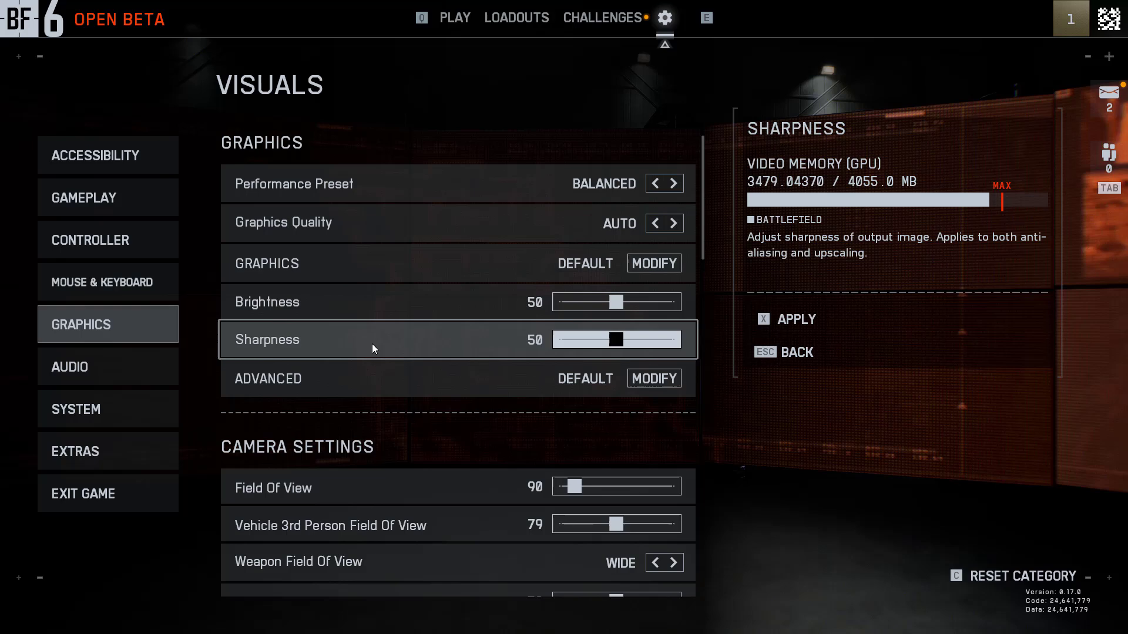
# Disable AMD Anti Lag in the advanced graphics settings, apply and keep the change.
pyautogui.click(459, 383)
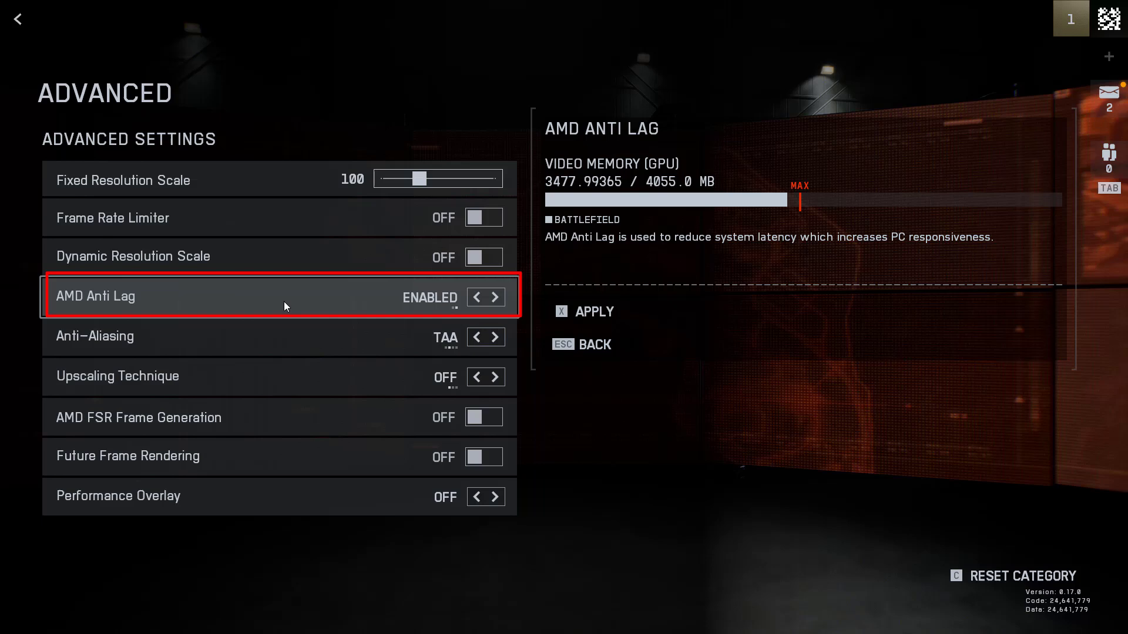
pyautogui.click(477, 297)
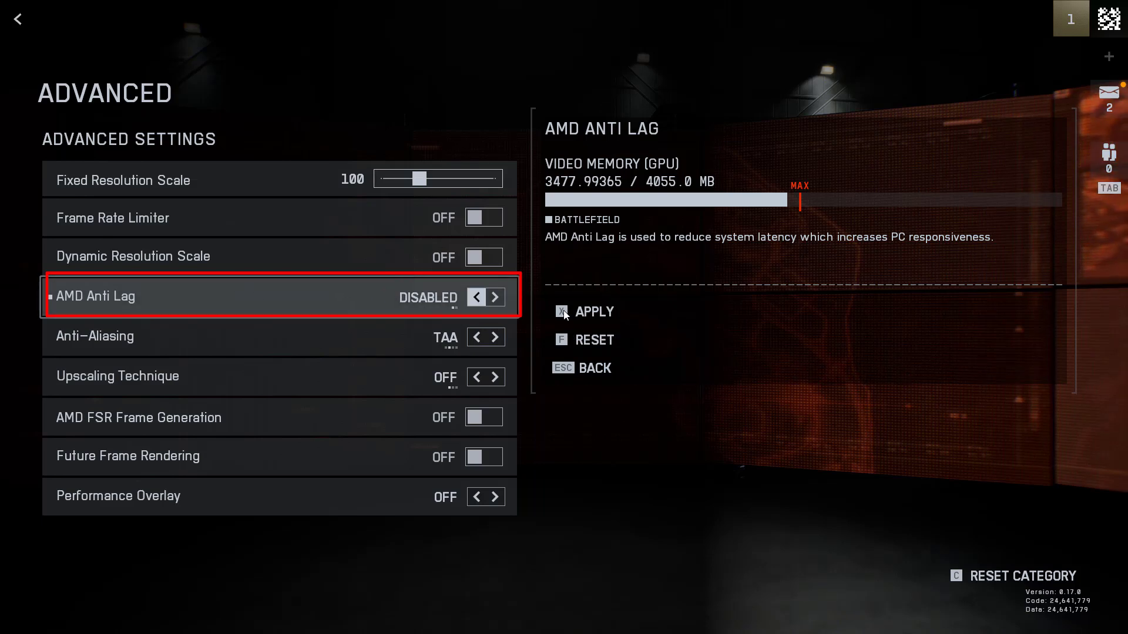
pyautogui.click(594, 318)
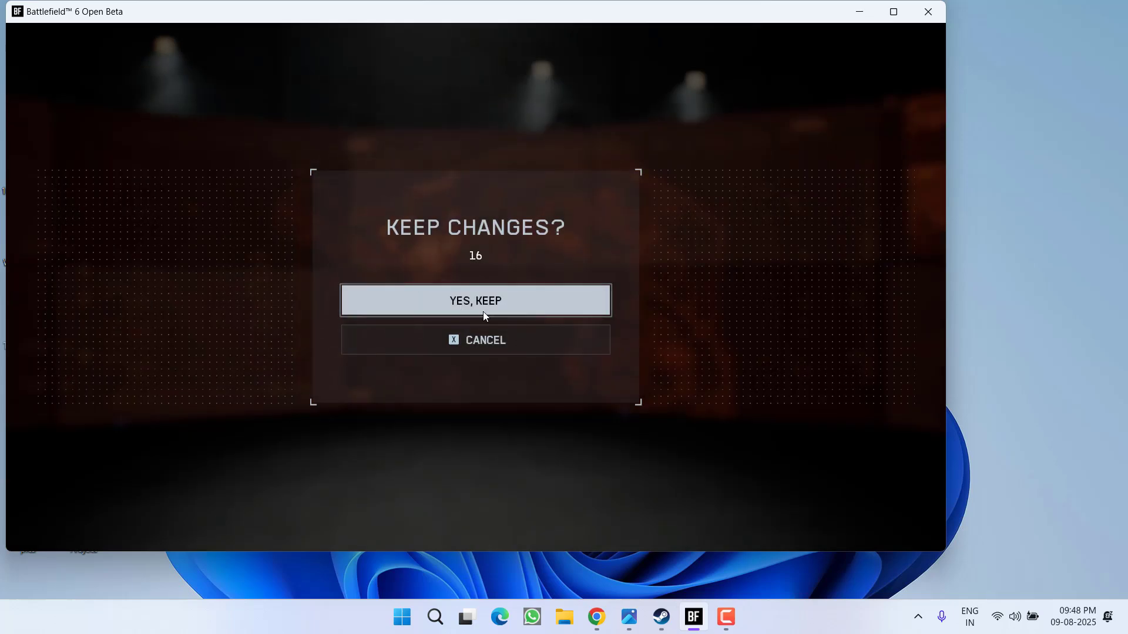
pyautogui.click(483, 308)
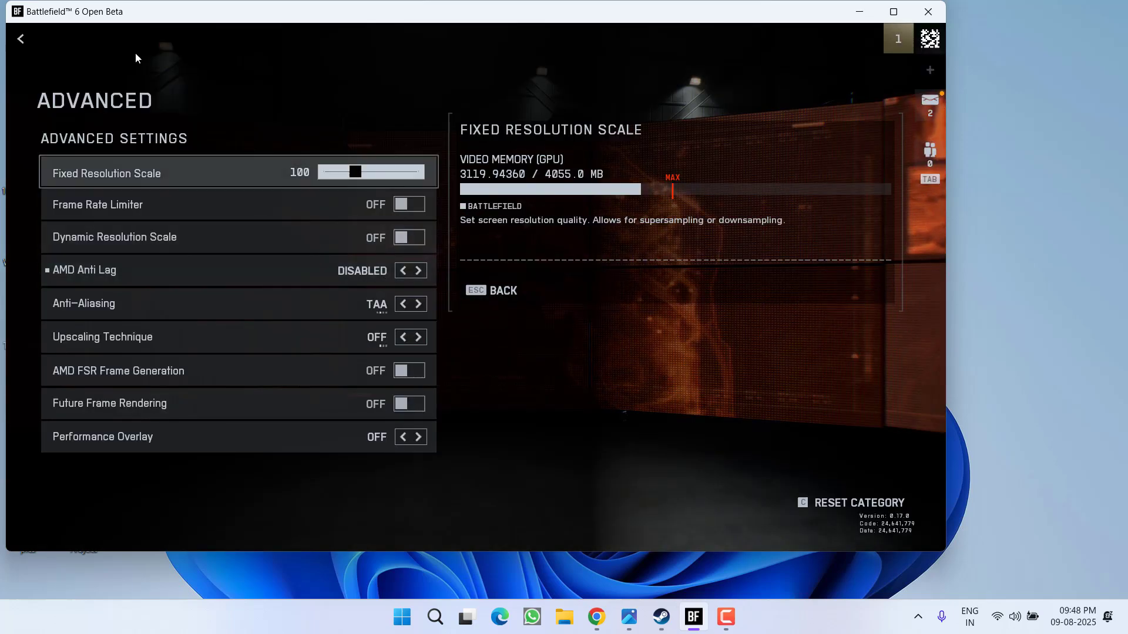
pyautogui.click(20, 39)
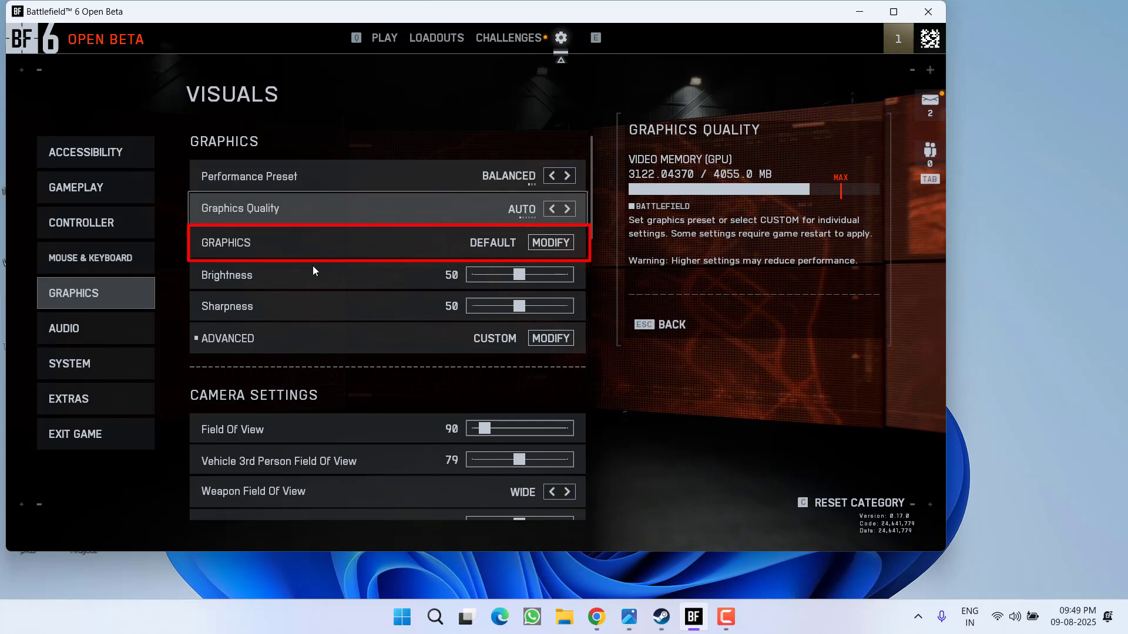
# Switch Graphics Quality to CUSTOM and lower Mesh Quality from ULTRA to LOW.
pyautogui.click(496, 243)
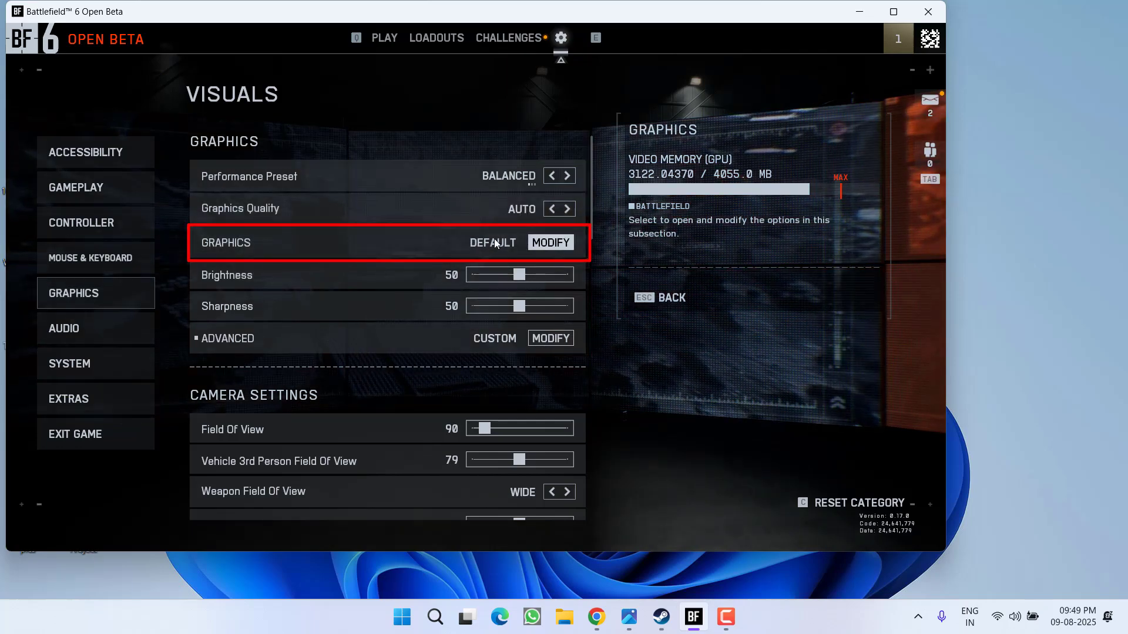
pyautogui.click(199, 179)
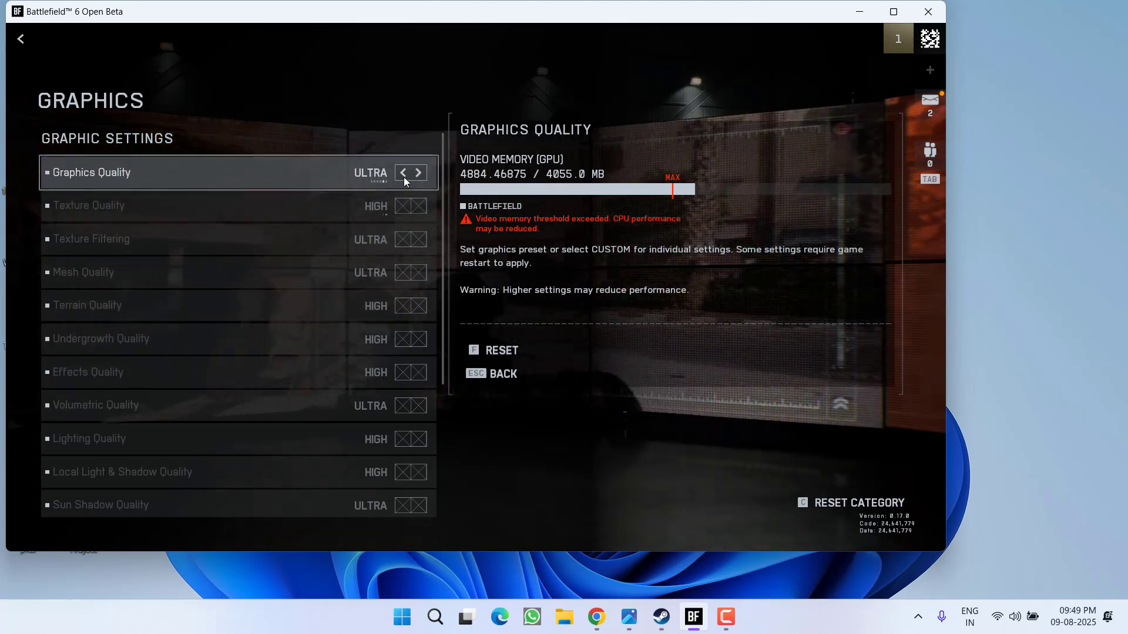
pyautogui.click(418, 173)
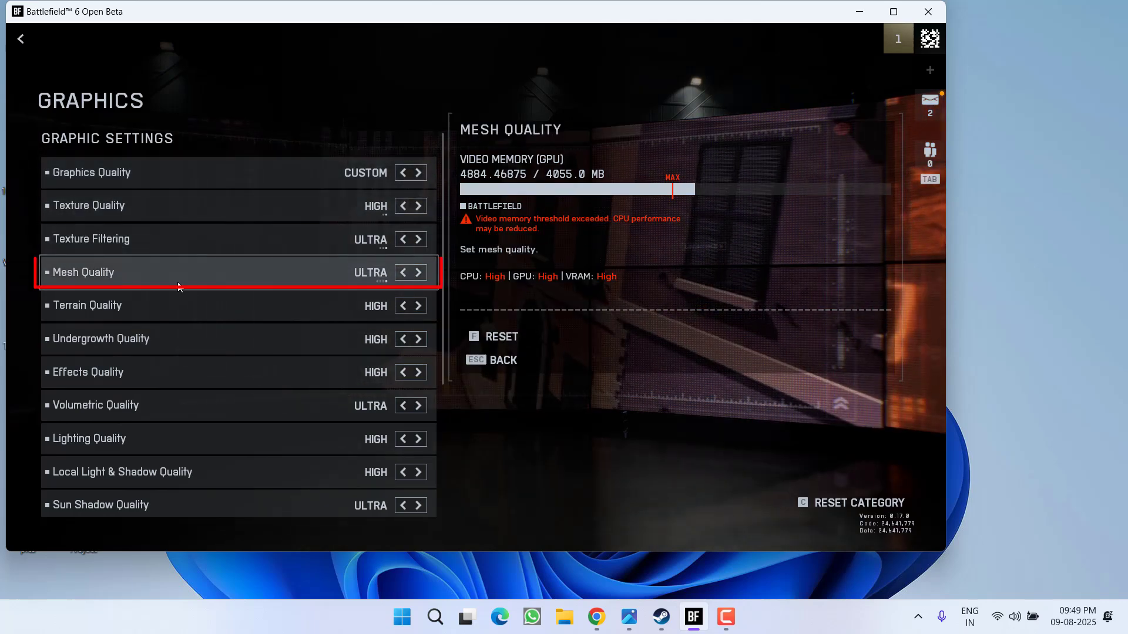
pyautogui.click(401, 273)
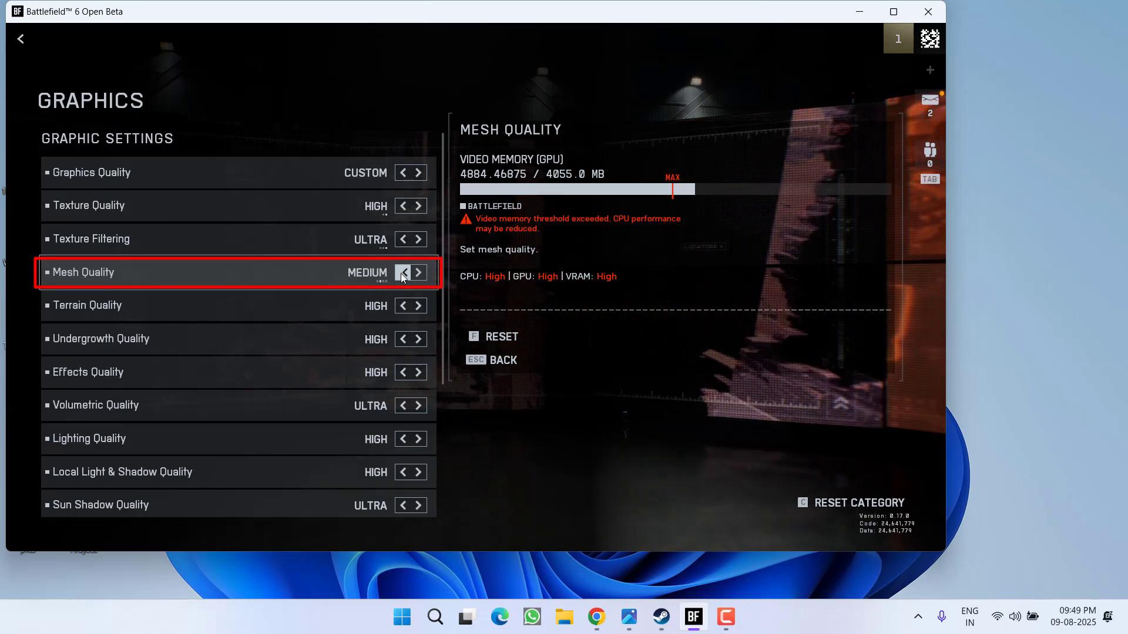
pyautogui.click(402, 273)
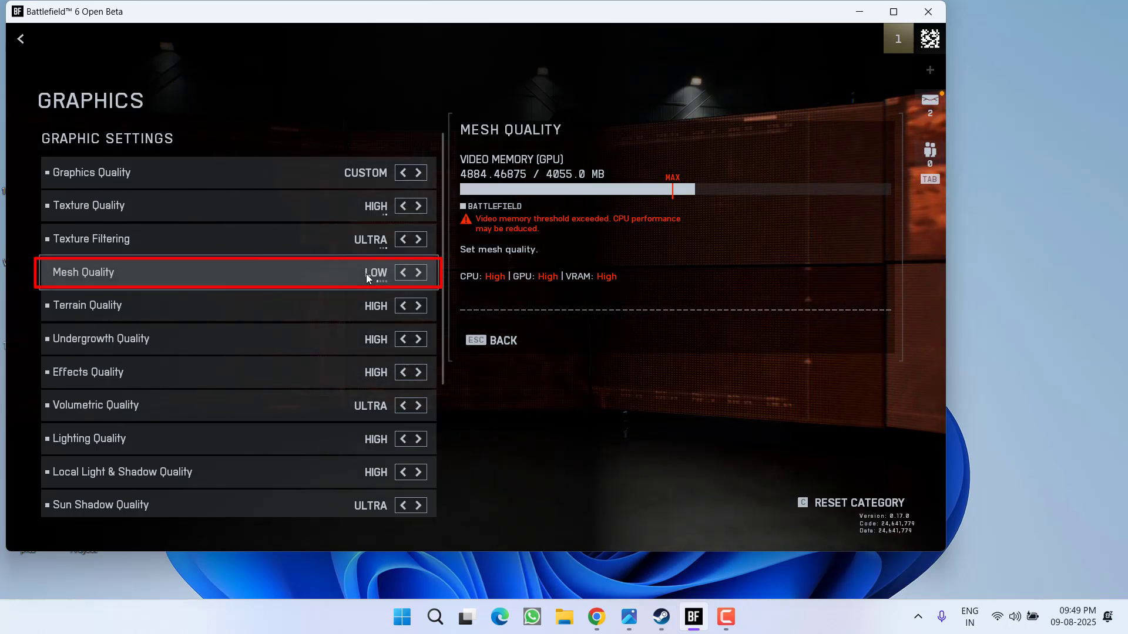
pyautogui.scroll(-3, 285, 279)
pyautogui.scroll(-3, 285, 283)
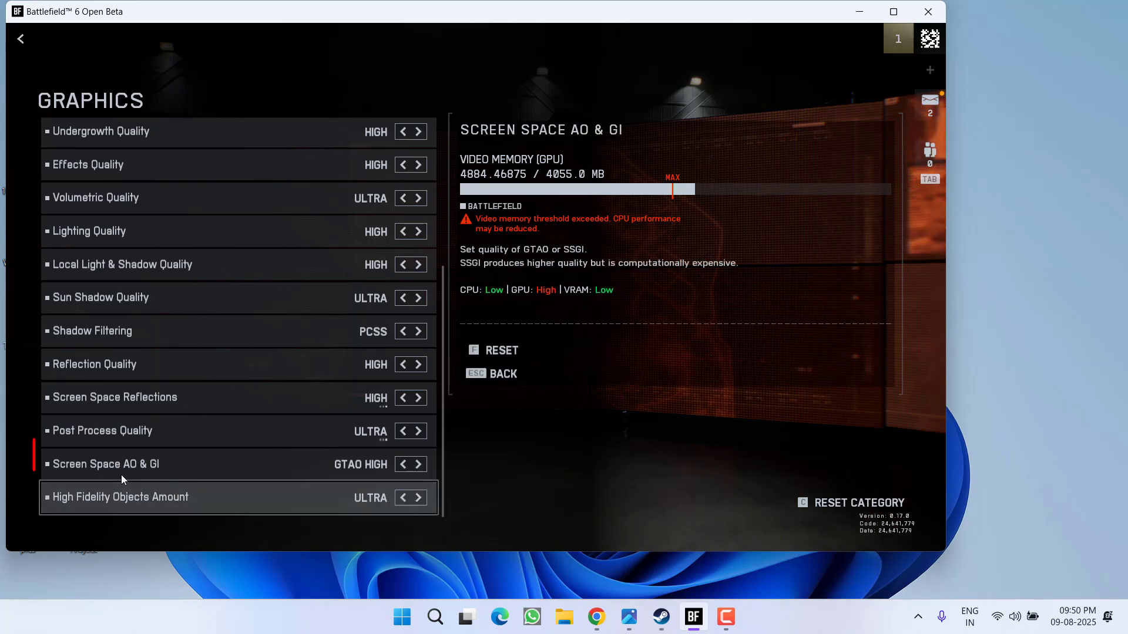
# Turn Screen Space AO & GI down to OFF.
pyautogui.click(401, 466)
pyautogui.click(401, 466)
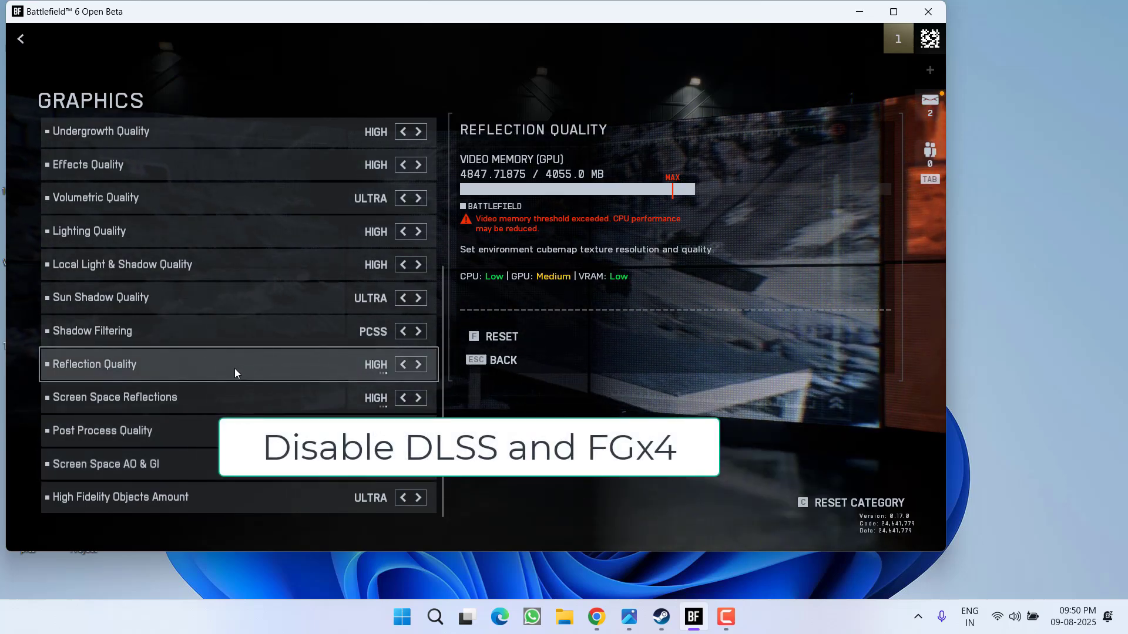
pyautogui.scroll(3, 235, 369)
pyautogui.scroll(3, 235, 368)
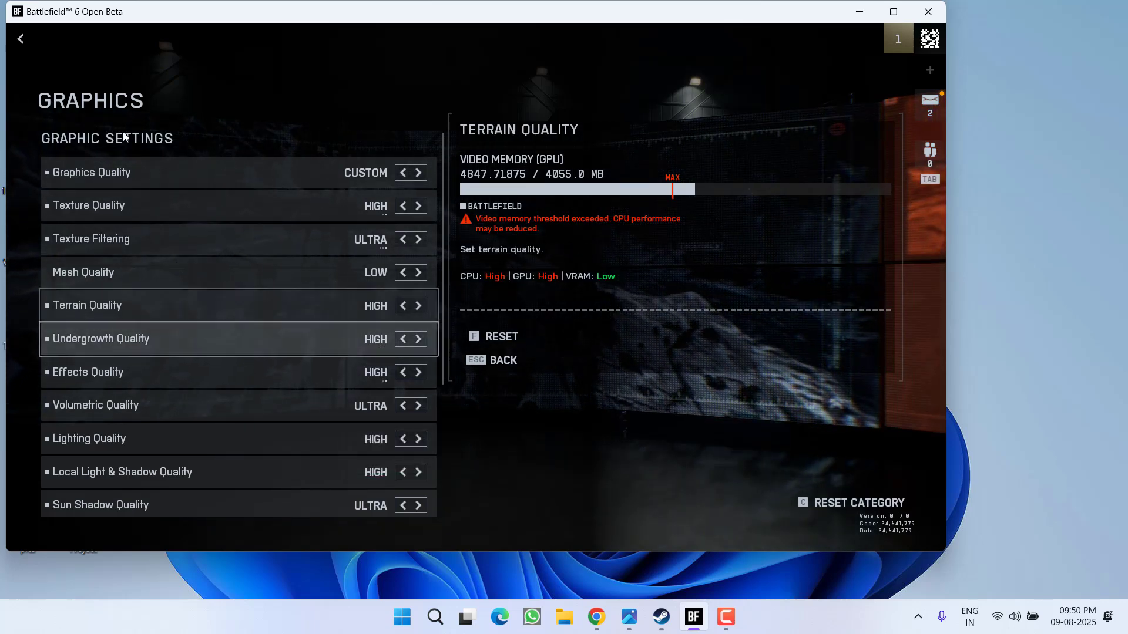
# Leave the graphics settings, acknowledge the Restart Required notice and close the game.
pyautogui.click(18, 36)
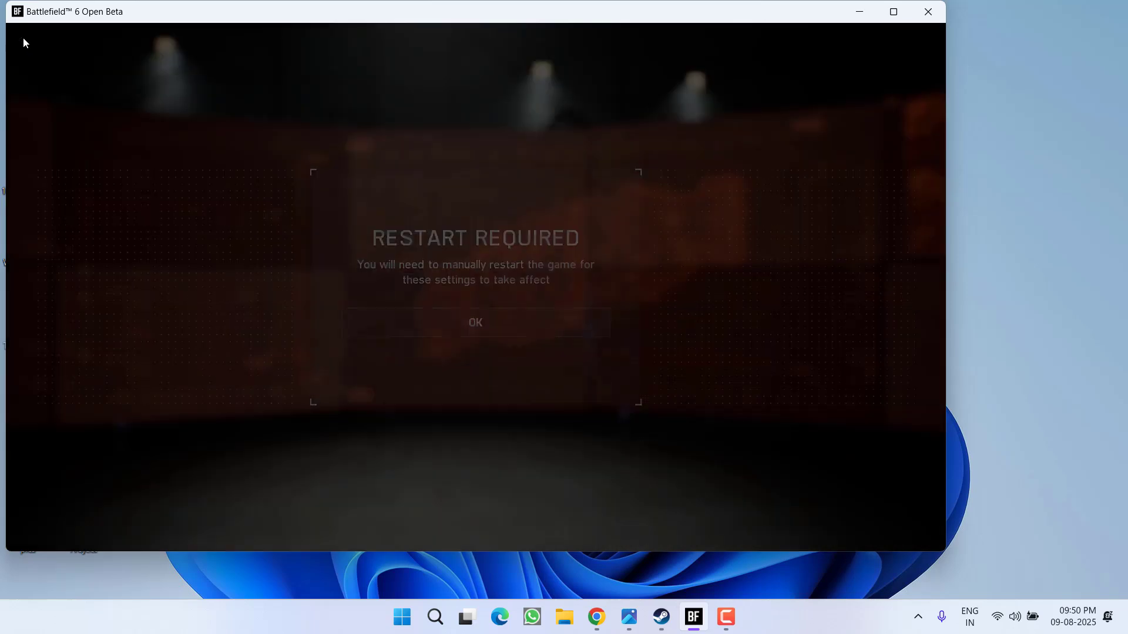
pyautogui.click(474, 323)
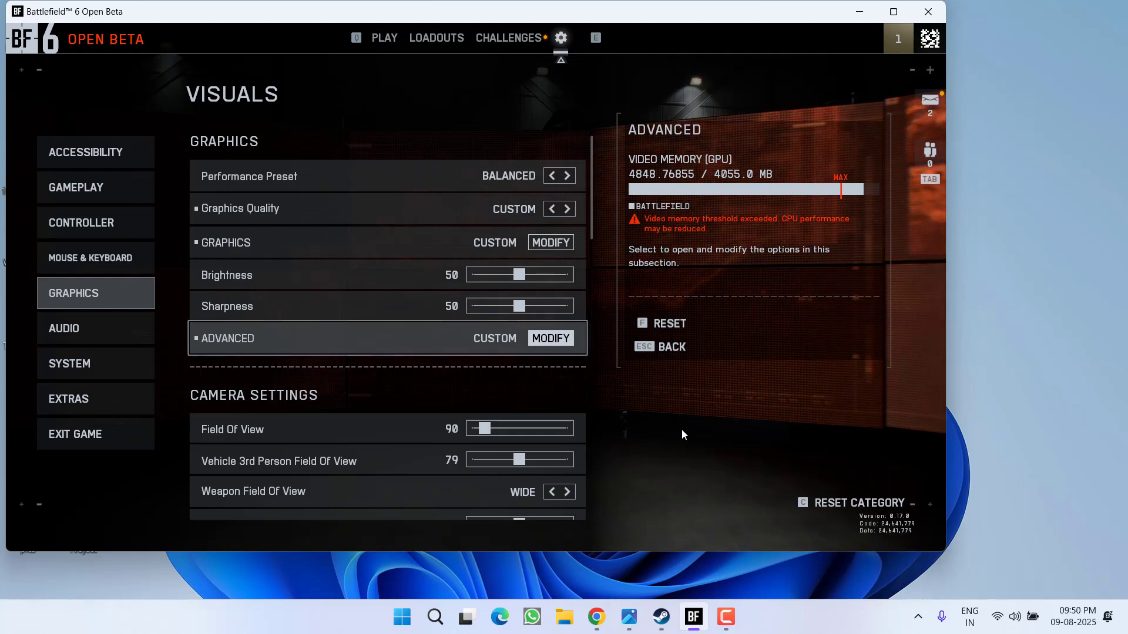
pyautogui.click(932, 7)
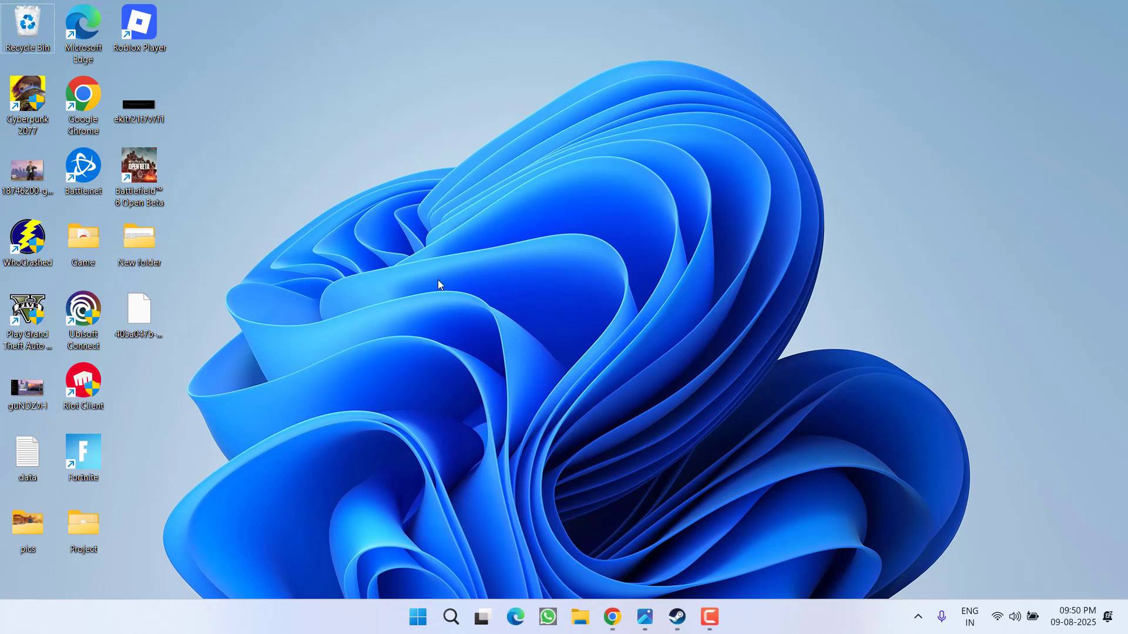
# Enter -d3d11 in Battlefield 6 Open Beta's Steam Launch Options via its Properties.
pyautogui.click(677, 617)
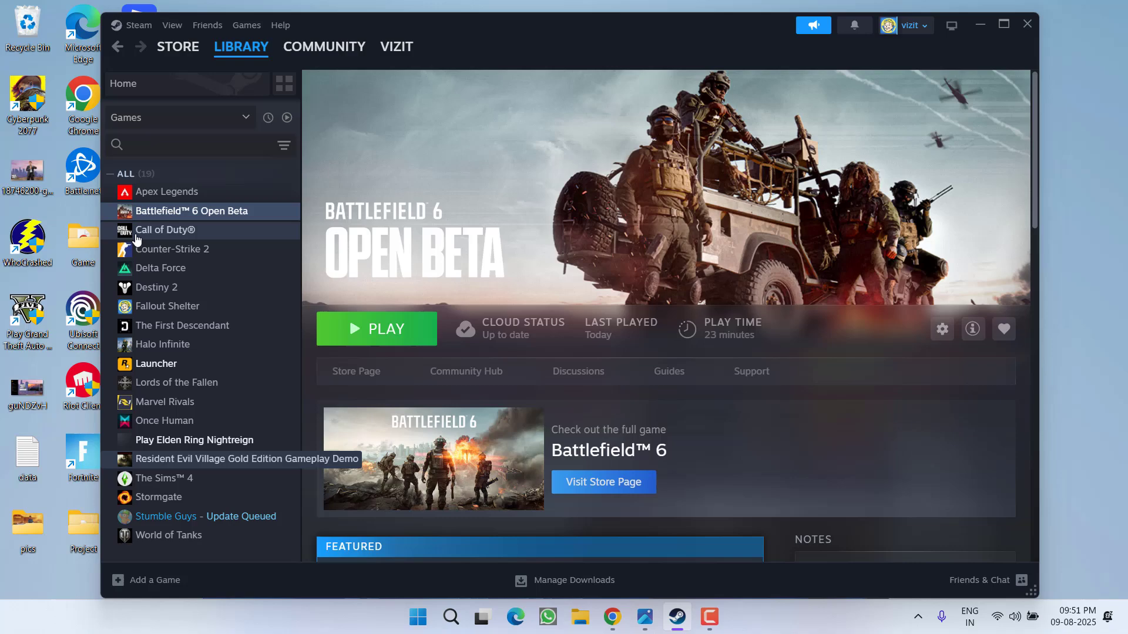
pyautogui.rightClick(215, 212)
pyautogui.click(256, 322)
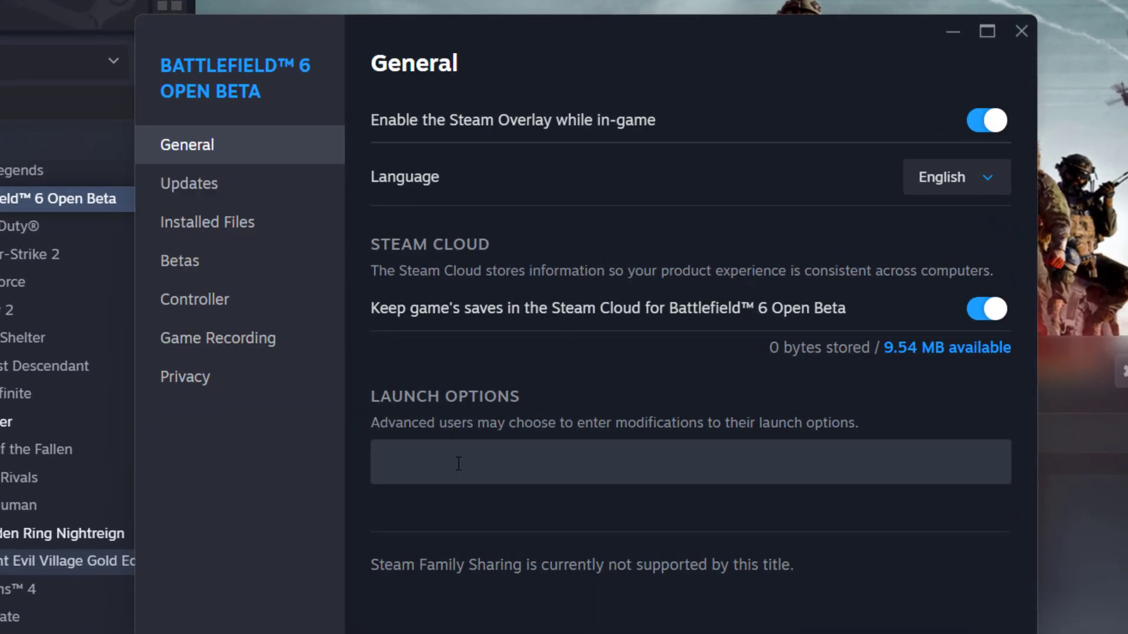
pyautogui.click(456, 471)
pyautogui.write('-d3d11')
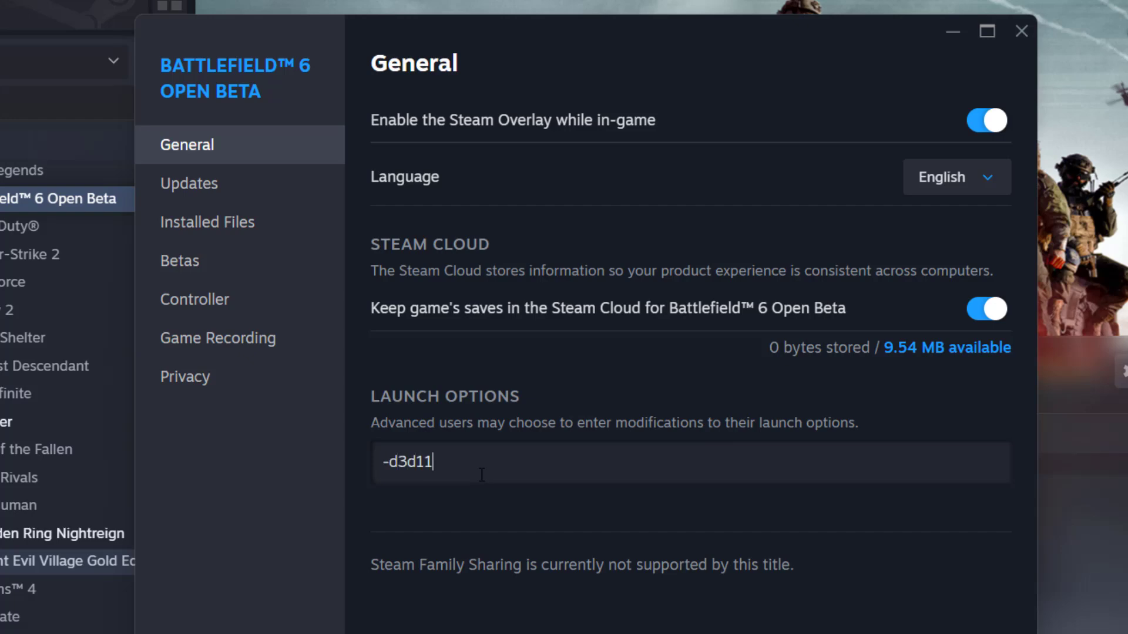
pyautogui.click(1022, 33)
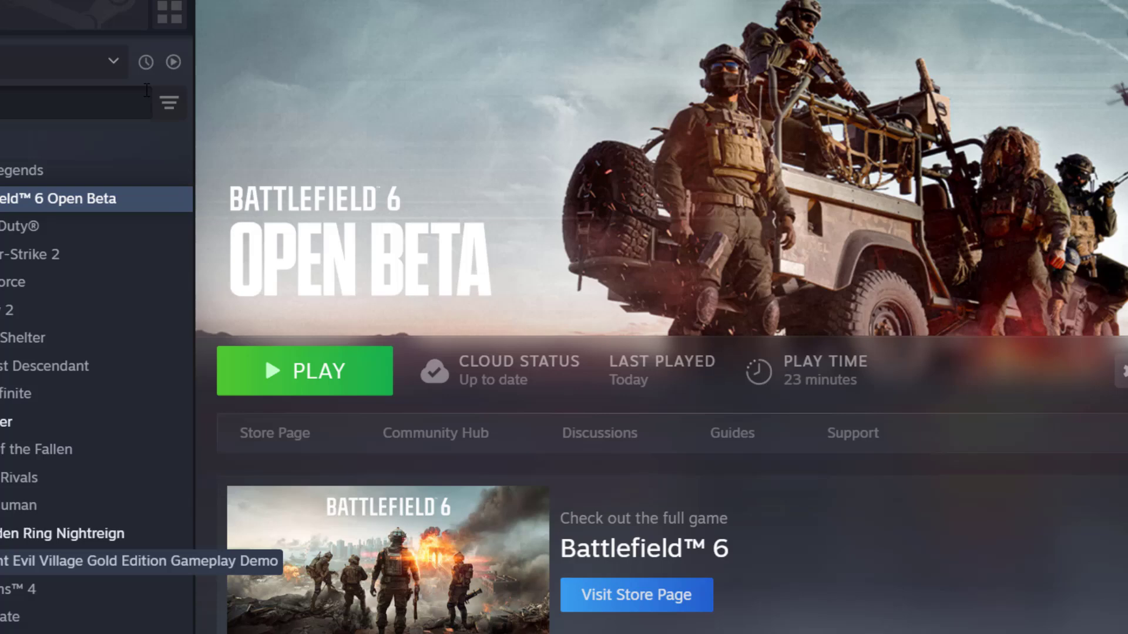
pyautogui.rightClick(71, 219)
pyautogui.moveTo(124, 337)
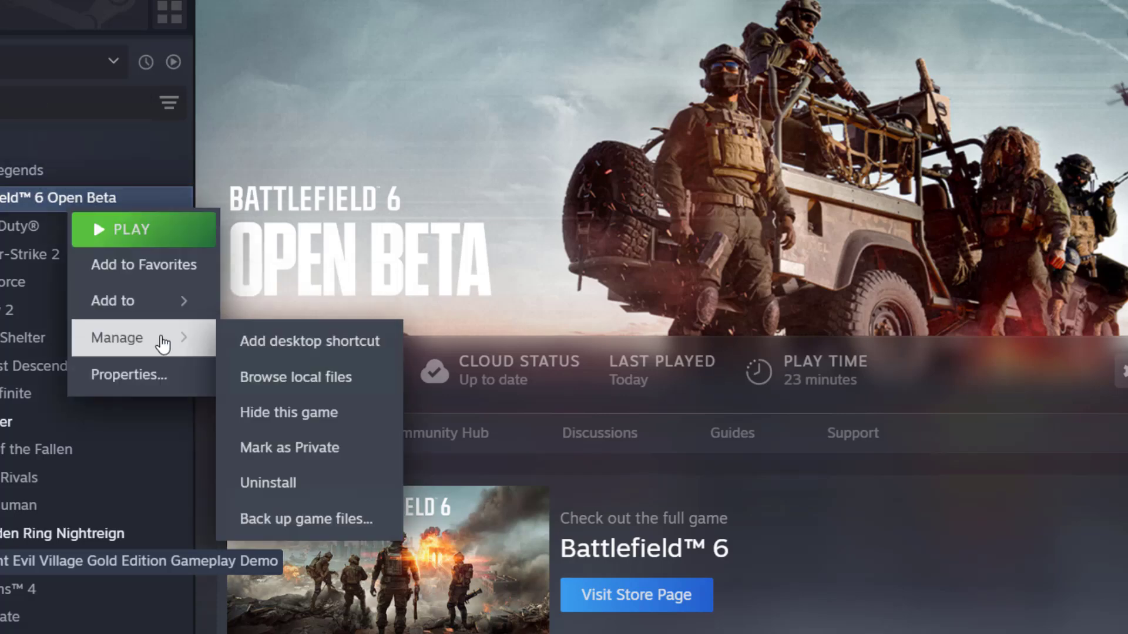
# Browse the game's local files, delete the shader_cache folder and return to Steam.
pyautogui.click(353, 377)
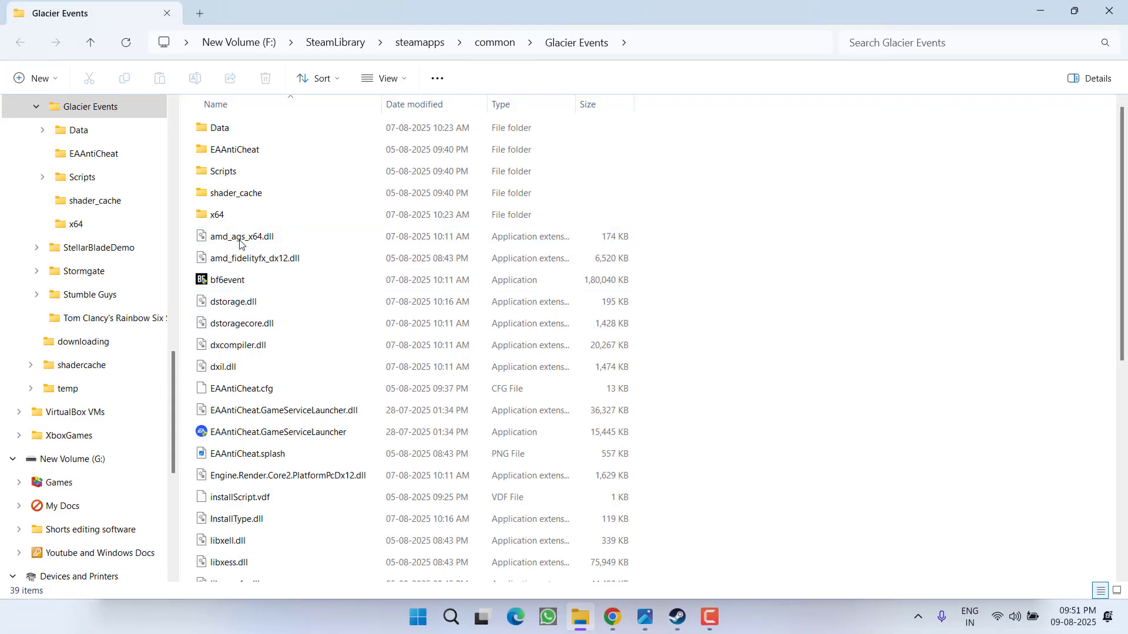
pyautogui.click(244, 199)
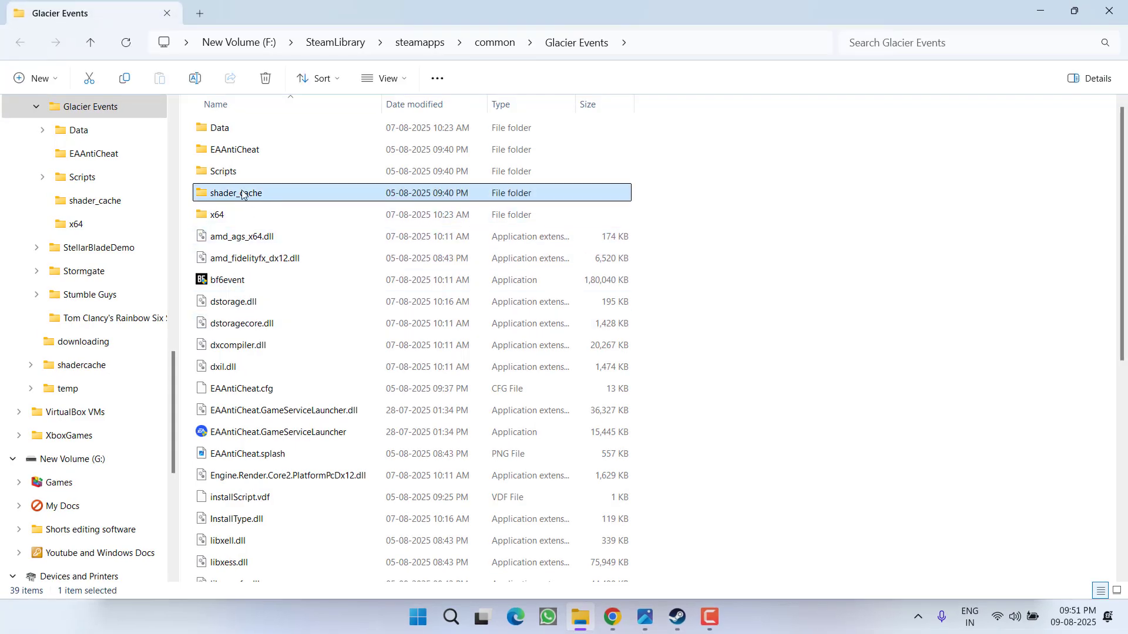
pyautogui.rightClick(241, 194)
pyautogui.click(350, 206)
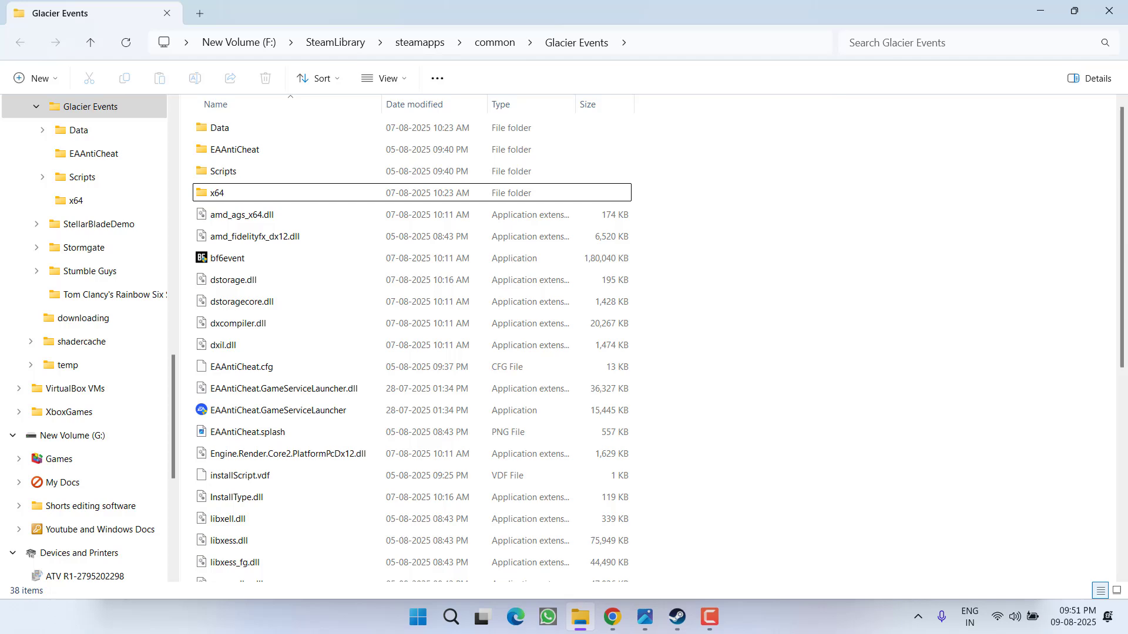
pyautogui.click(1040, 7)
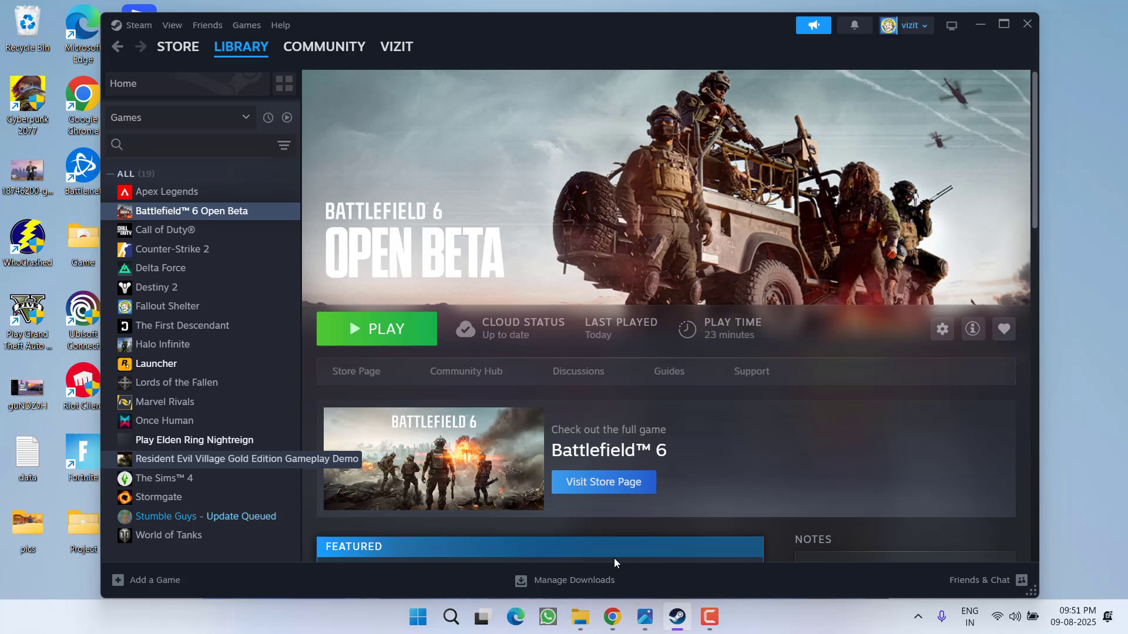
pyautogui.moveTo(612, 617)
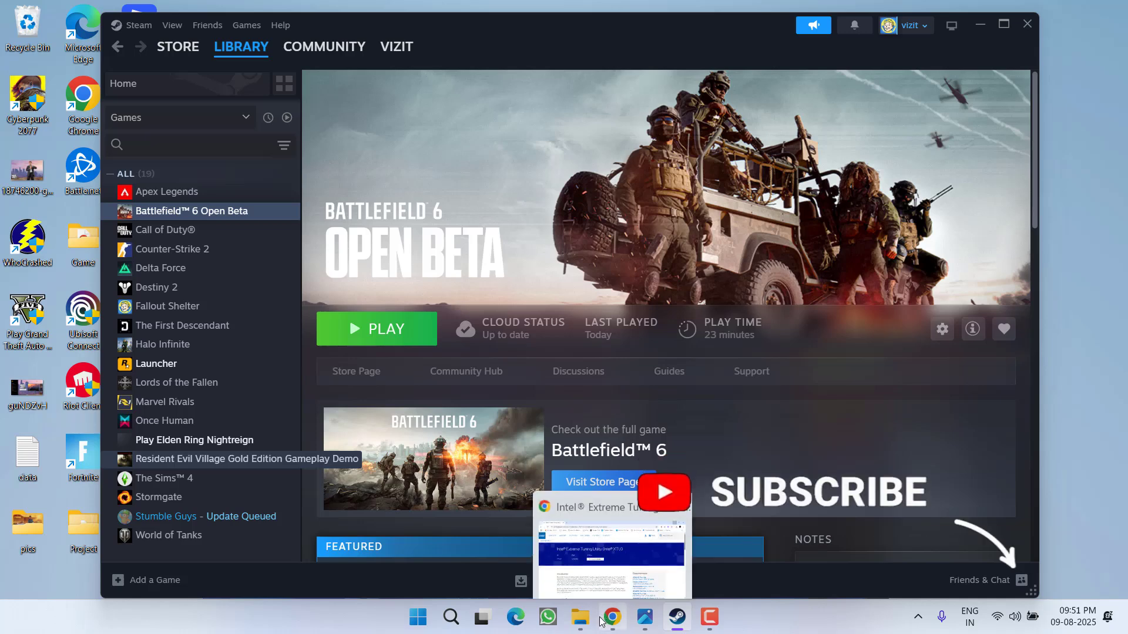
pyautogui.click(626, 627)
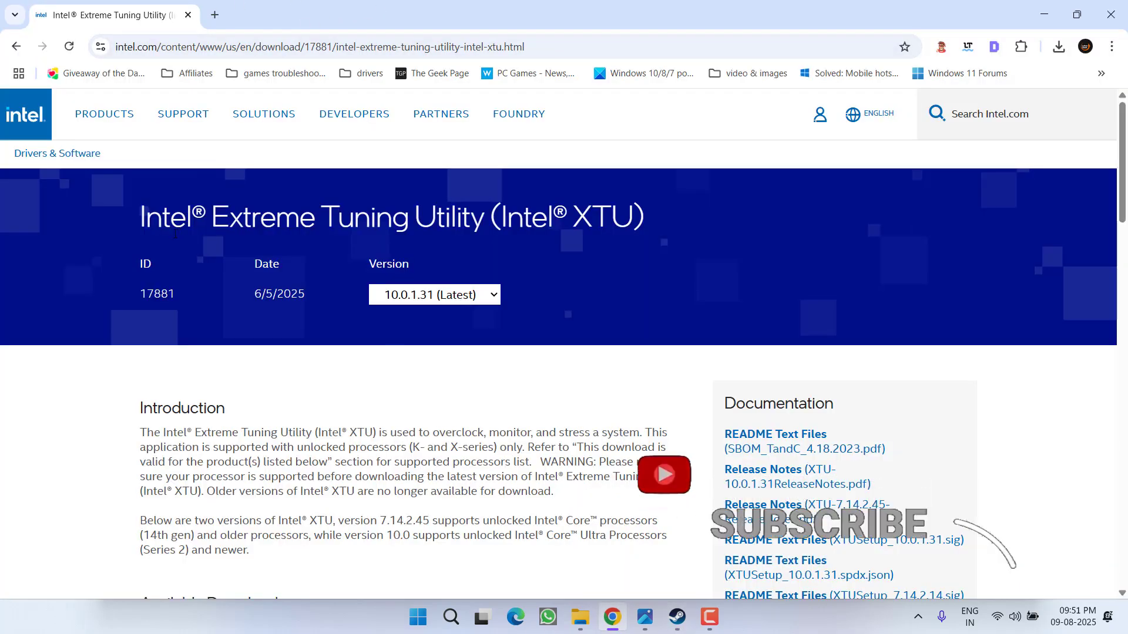
pyautogui.moveTo(211, 224); pyautogui.dragTo(654, 238)
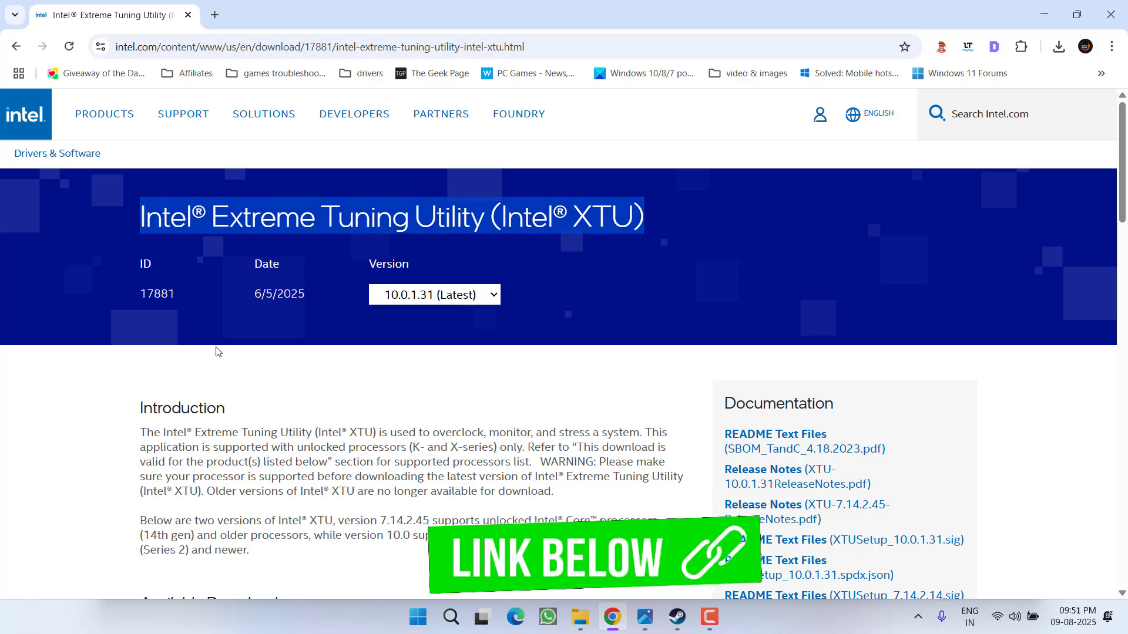
pyautogui.scroll(-6, 237, 353)
pyautogui.scroll(2, 237, 347)
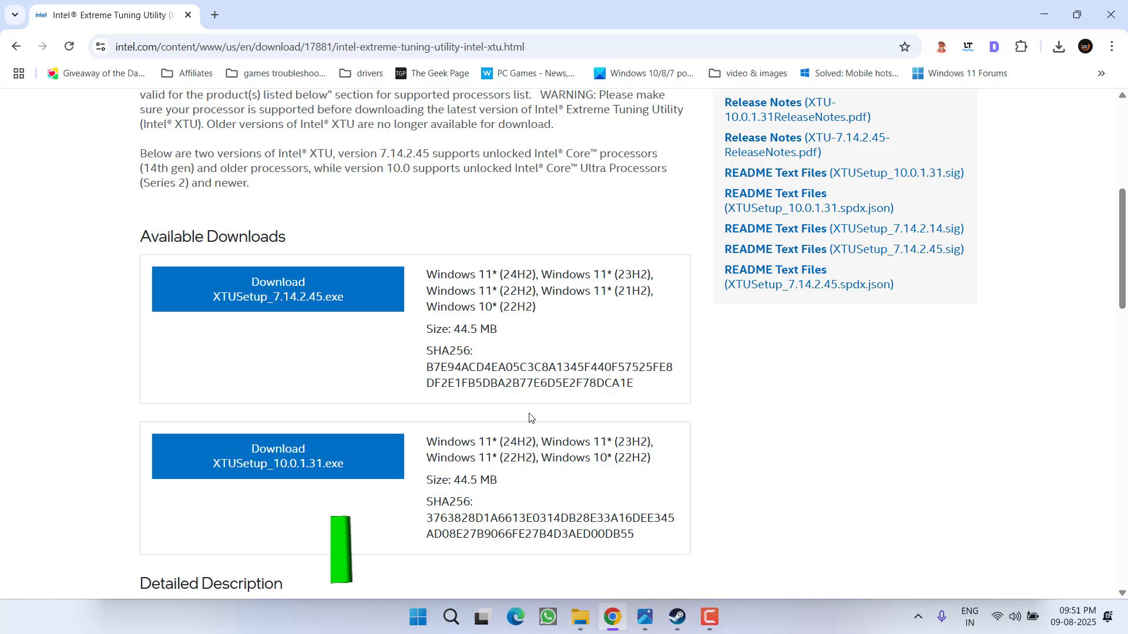
pyautogui.moveTo(645, 617)
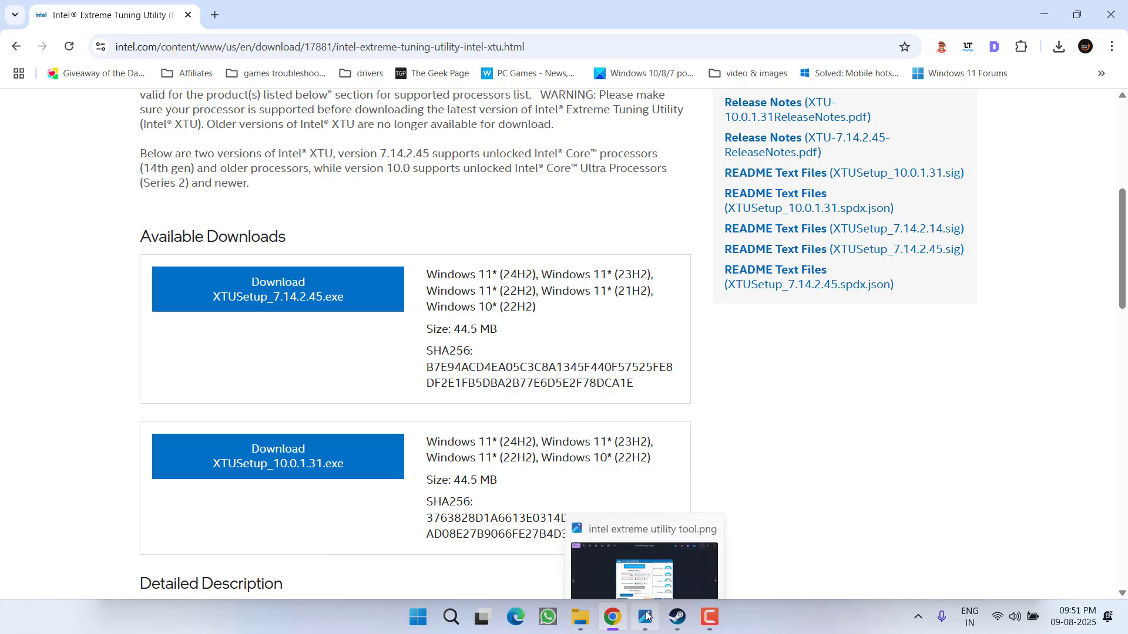
pyautogui.click(644, 564)
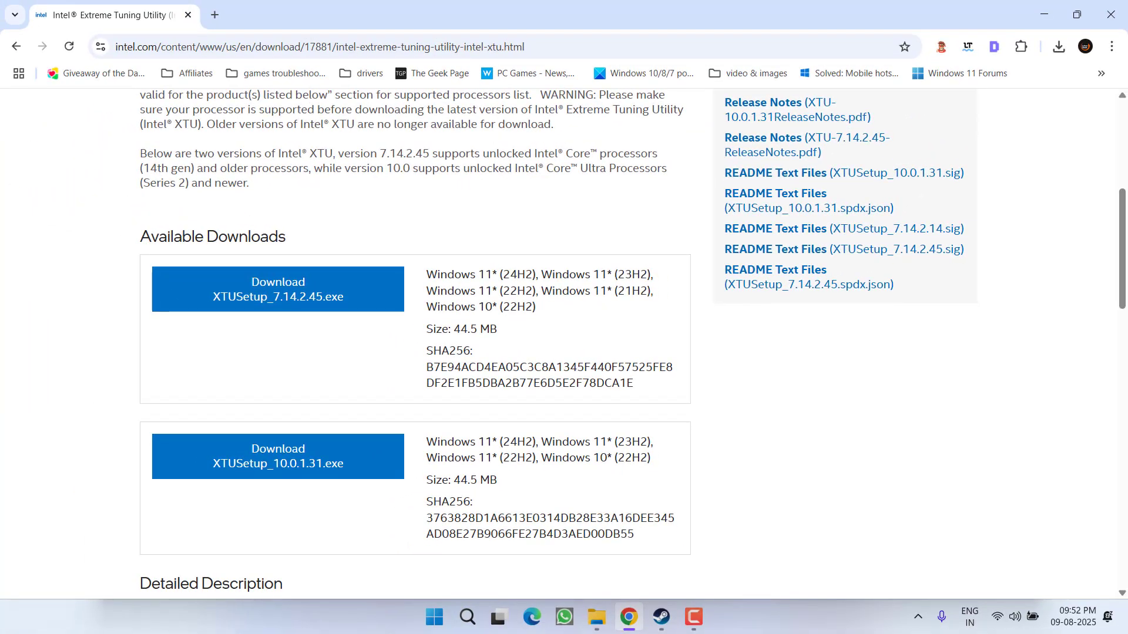
pyautogui.click(1043, 15)
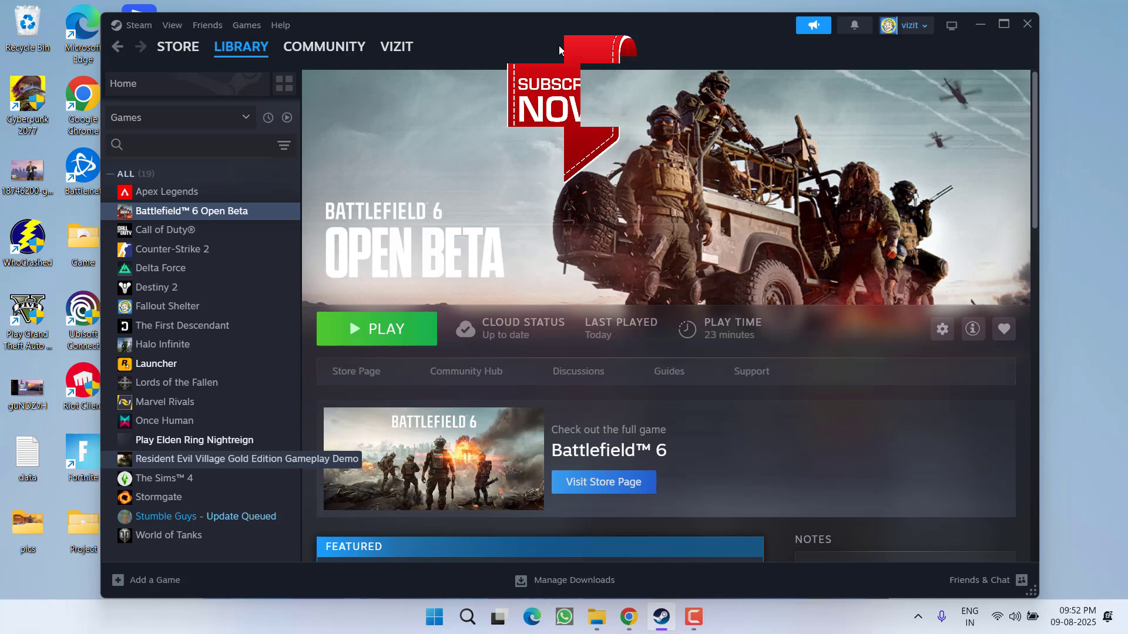
# Close the Steam library window, leaving the desktop showing.
pyautogui.click(1025, 27)
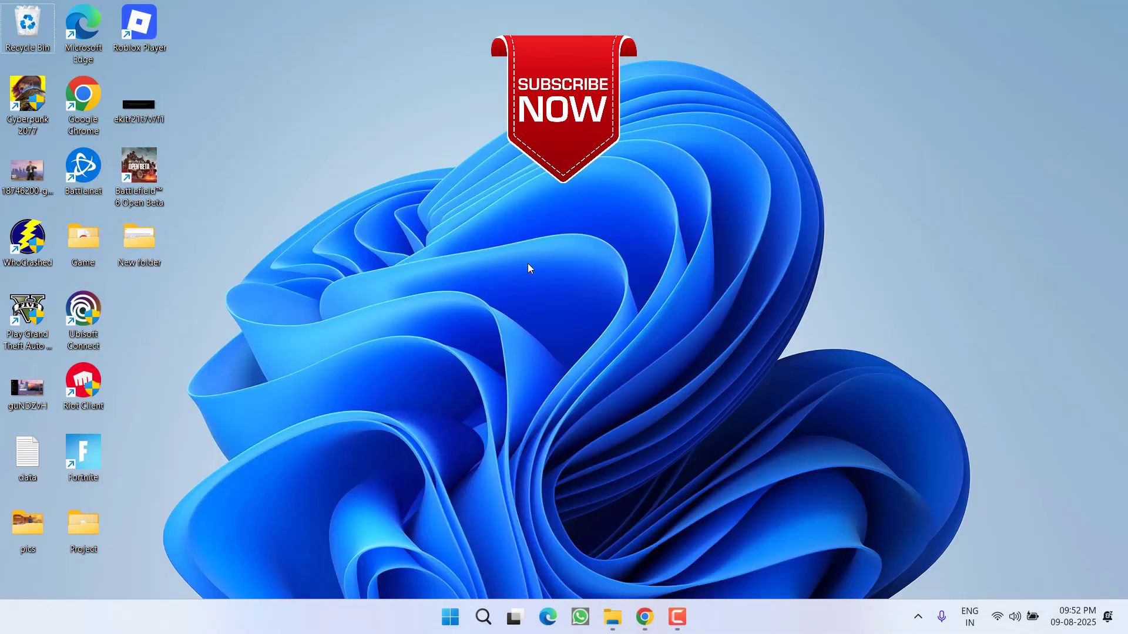